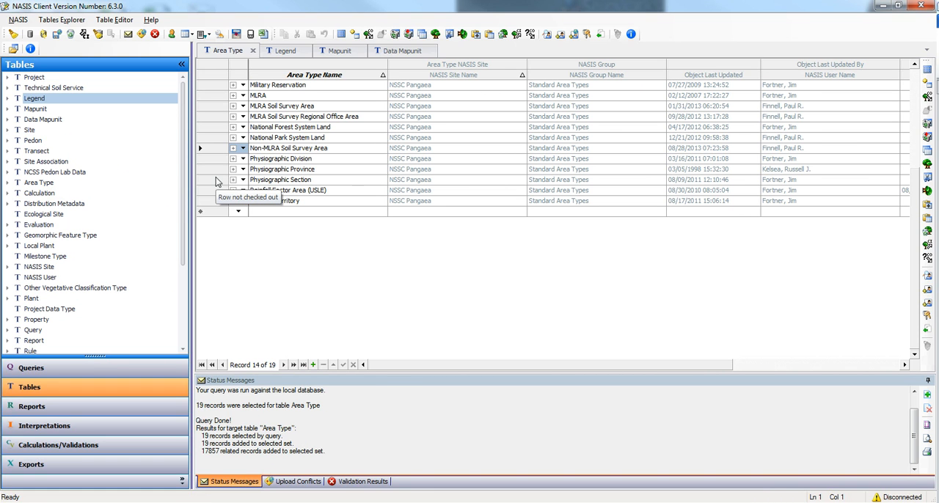
# - Show the Legend table and bring up the queries list, widened so the full query names are readable
pyautogui.click(916, 93)
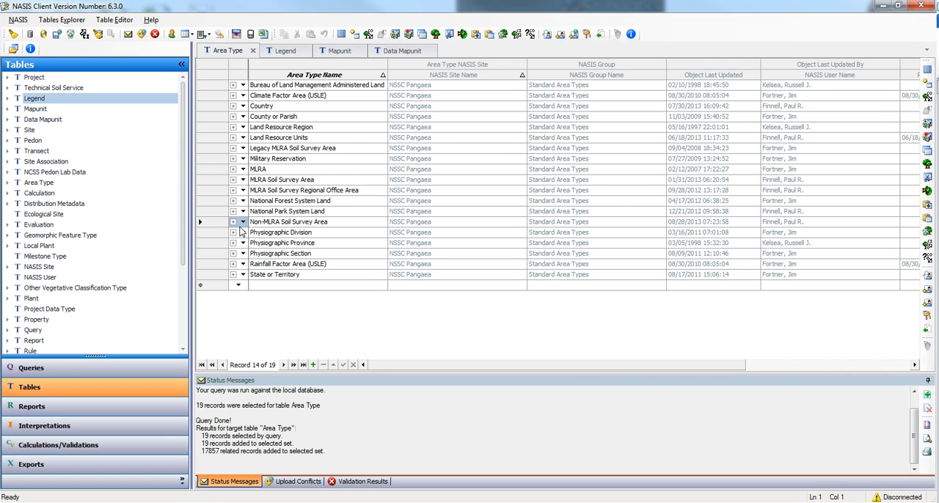
pyautogui.click(285, 51)
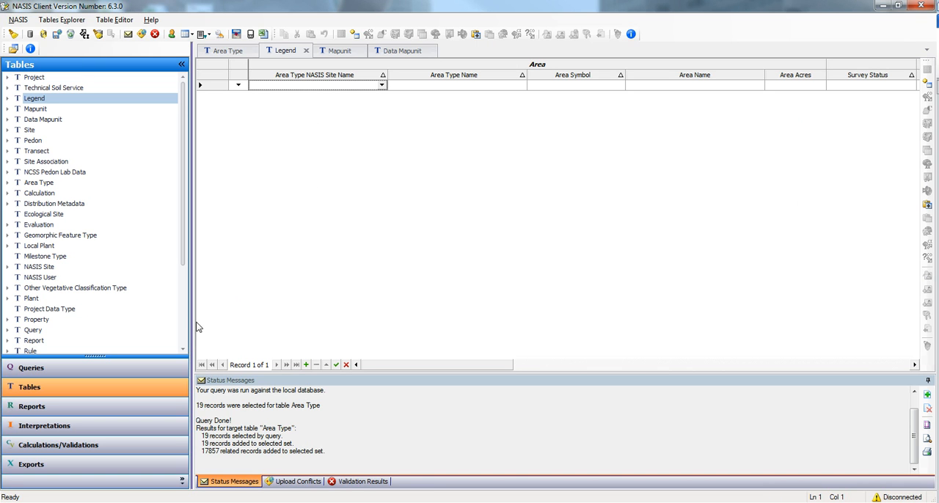
pyautogui.click(33, 371)
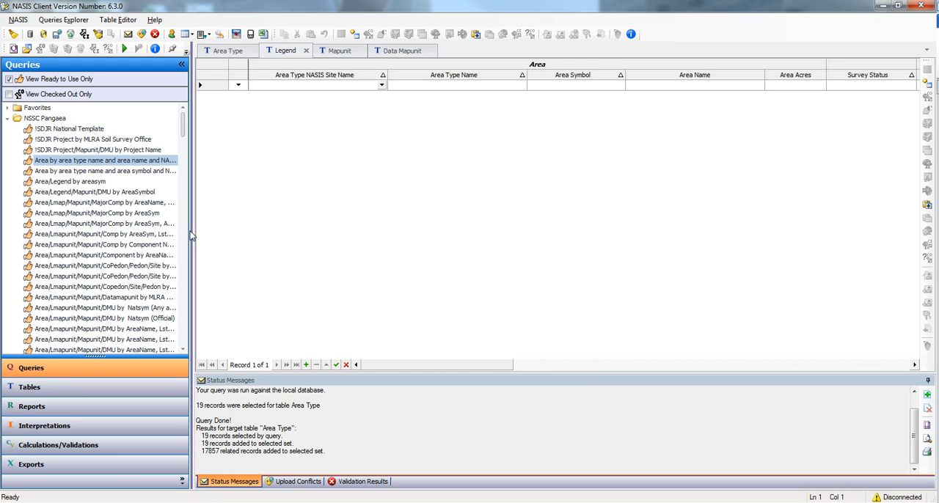
pyautogui.moveTo(193, 232); pyautogui.dragTo(323, 220)
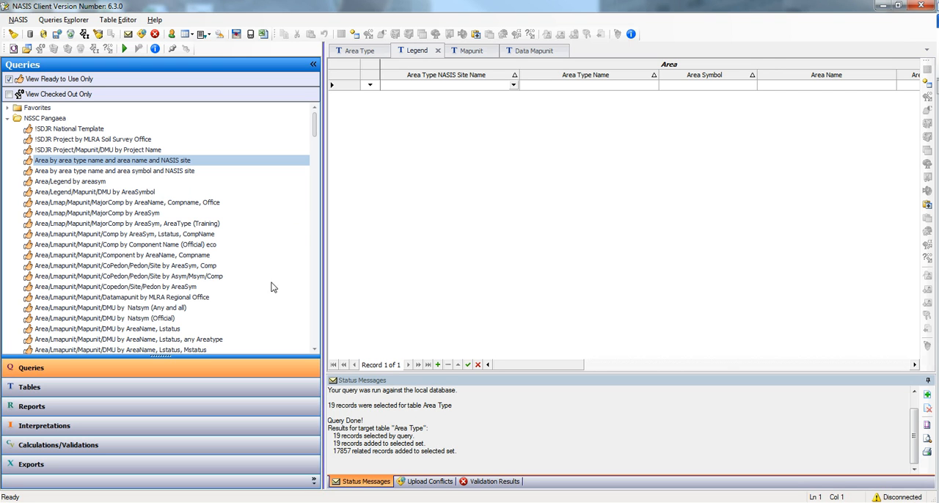
# - Start a national database run of the query "Area/Lmapunit/Mapunit/DMU by AreaSym (Official Data) NAT"
pyautogui.moveTo(316, 137); pyautogui.dragTo(315, 145)
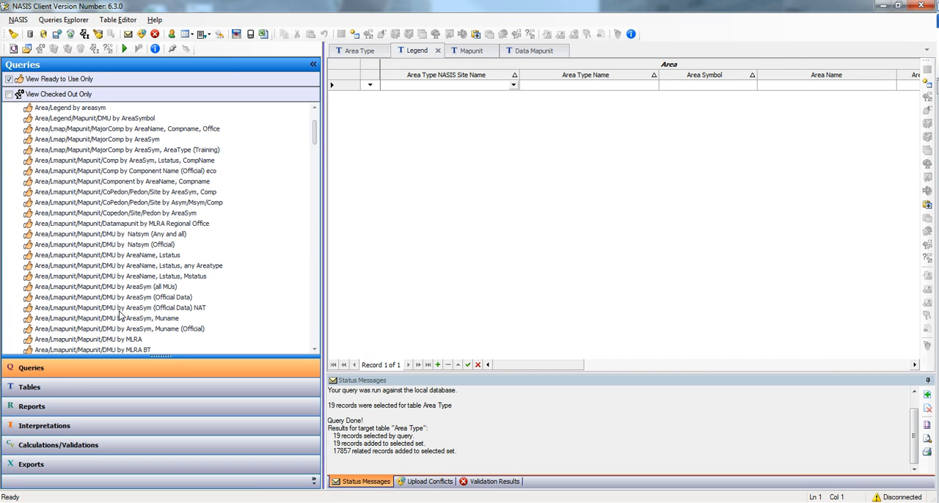
pyautogui.click(118, 311)
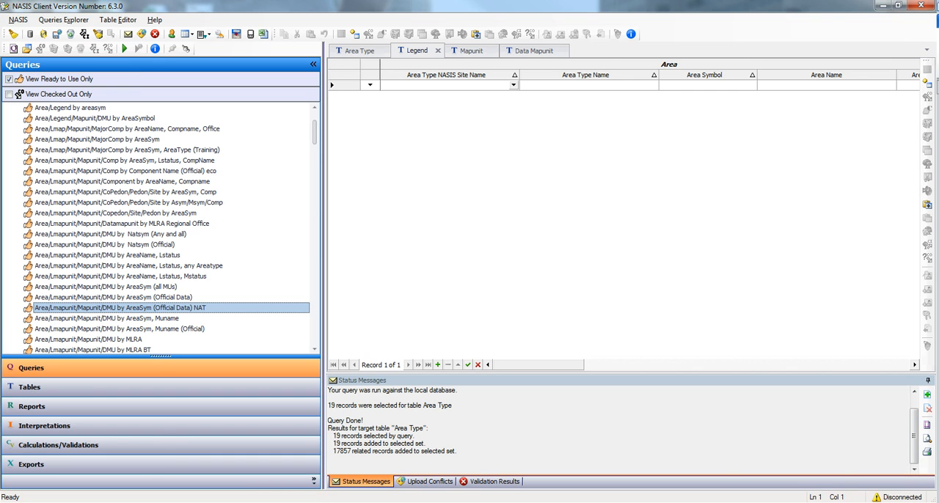
pyautogui.moveTo(88, 502)
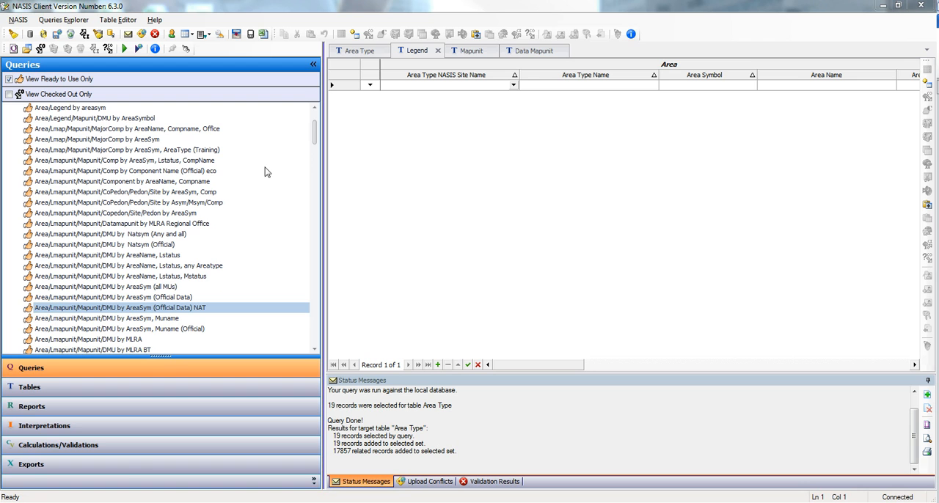
pyautogui.click(167, 309)
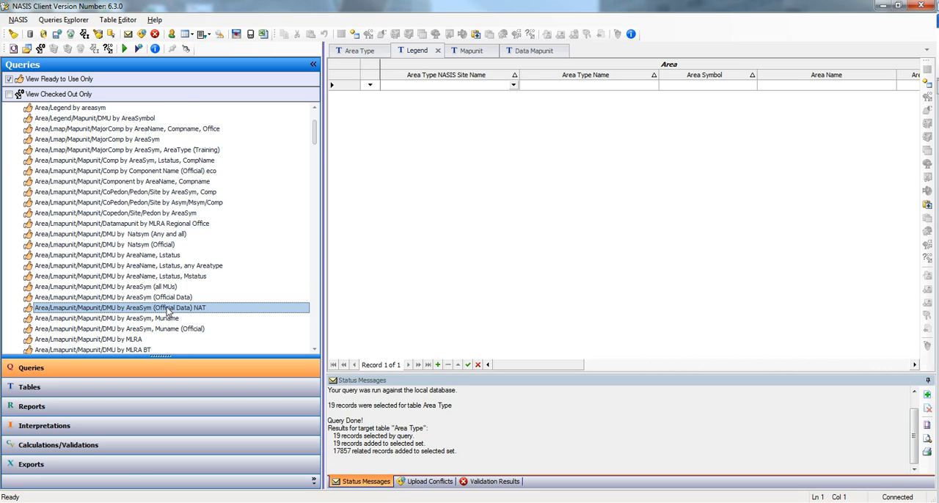
pyautogui.click(138, 49)
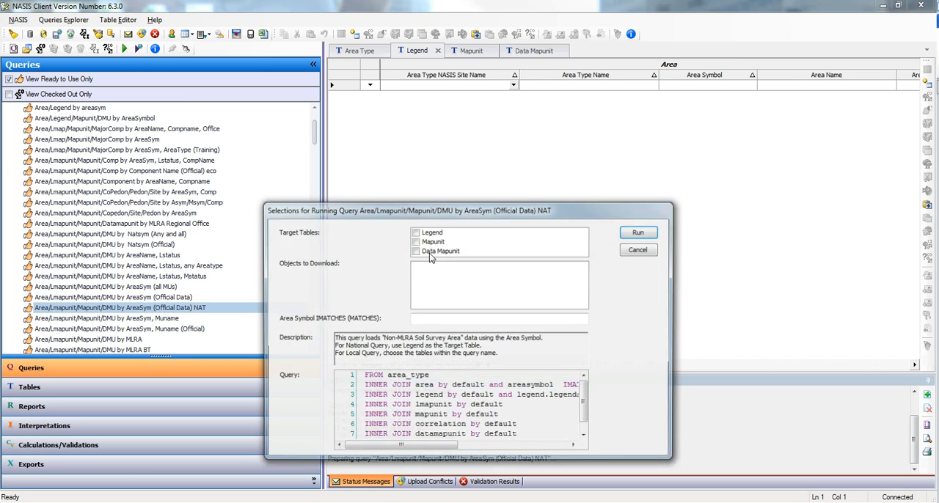
# - Run the national query with target table Legend and area symbol KS169, and accept the found objects into the local database
pyautogui.click(415, 232)
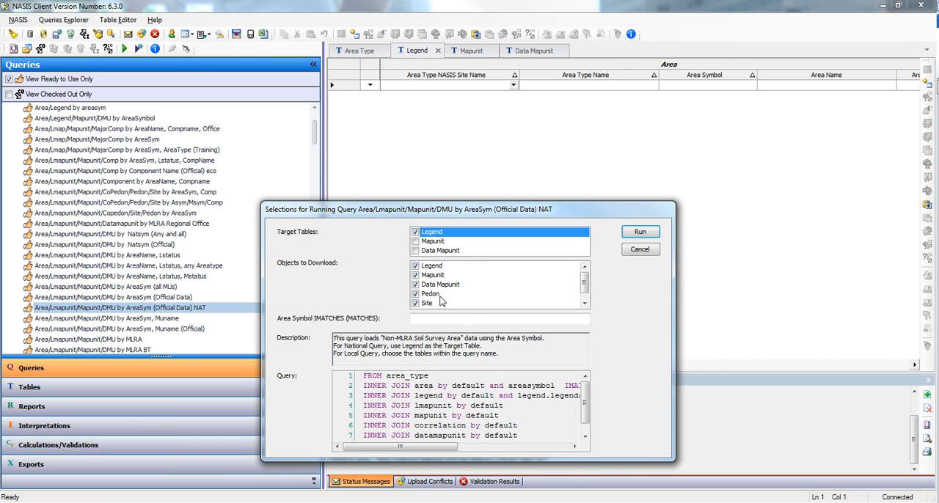
pyautogui.click(584, 306)
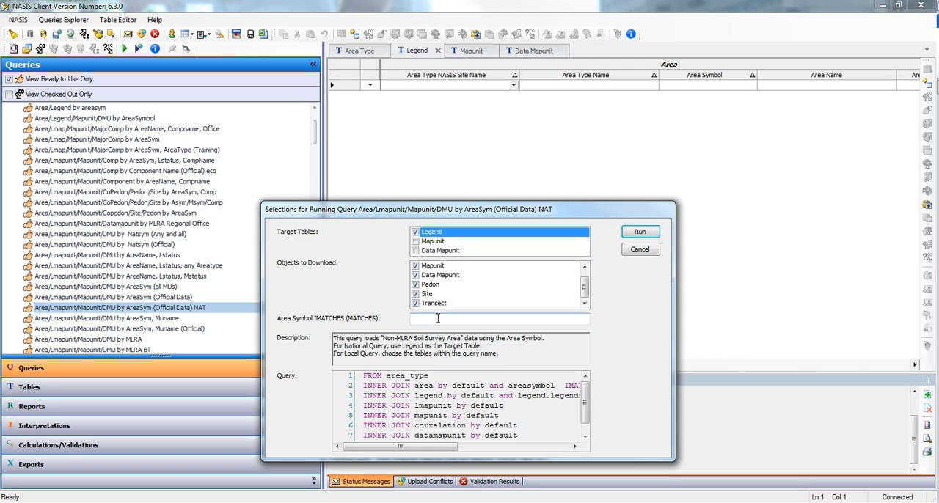
pyautogui.write('KS169')
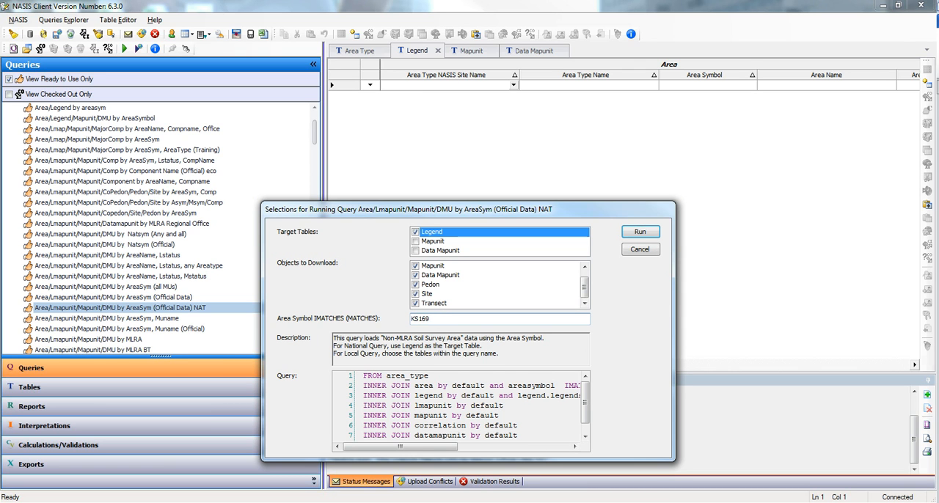
pyautogui.click(640, 233)
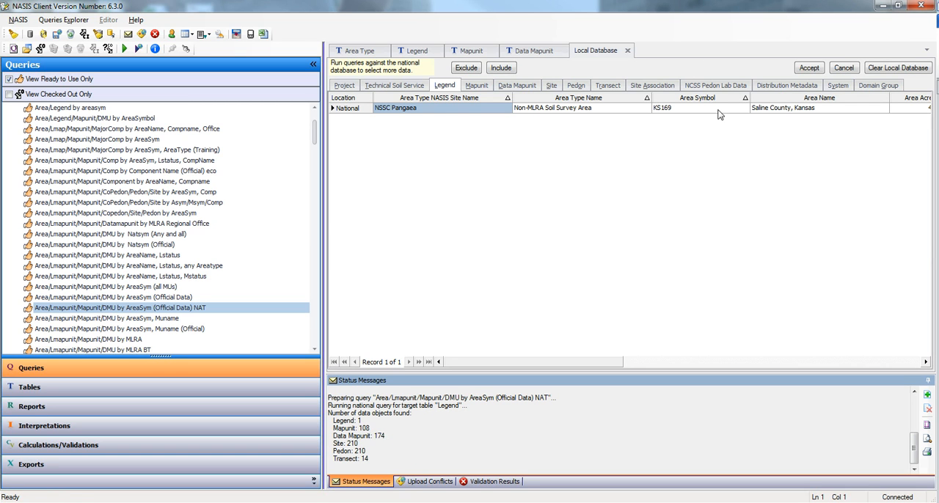
pyautogui.click(809, 68)
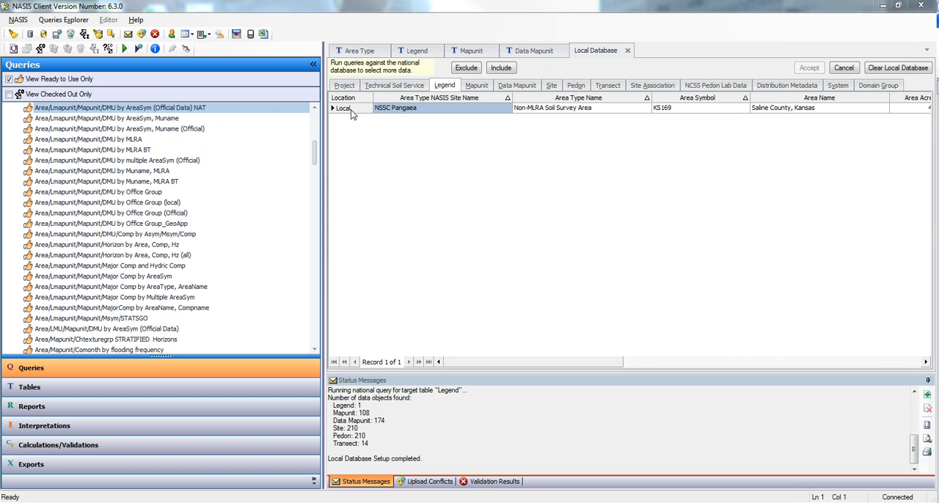
# - Start a local database run of the query "Area/Lmapunit/Mapunit/DMU by AreaSym (Official Data)" and make its whole selections dialog visible
pyautogui.click(314, 107)
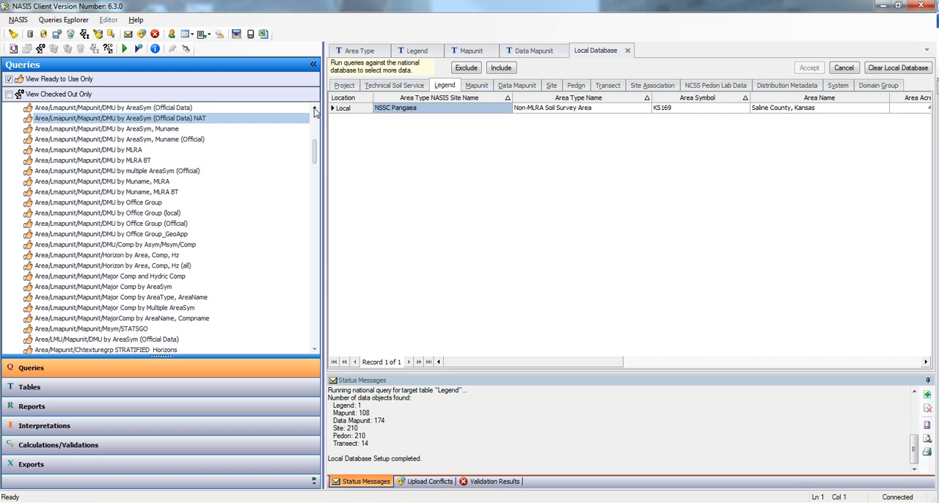
pyautogui.click(314, 107)
pyautogui.click(314, 108)
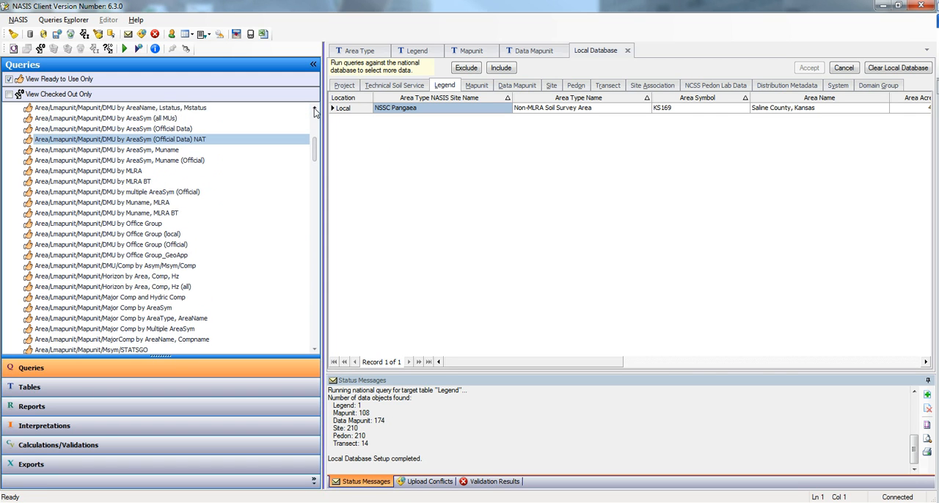
pyautogui.click(166, 129)
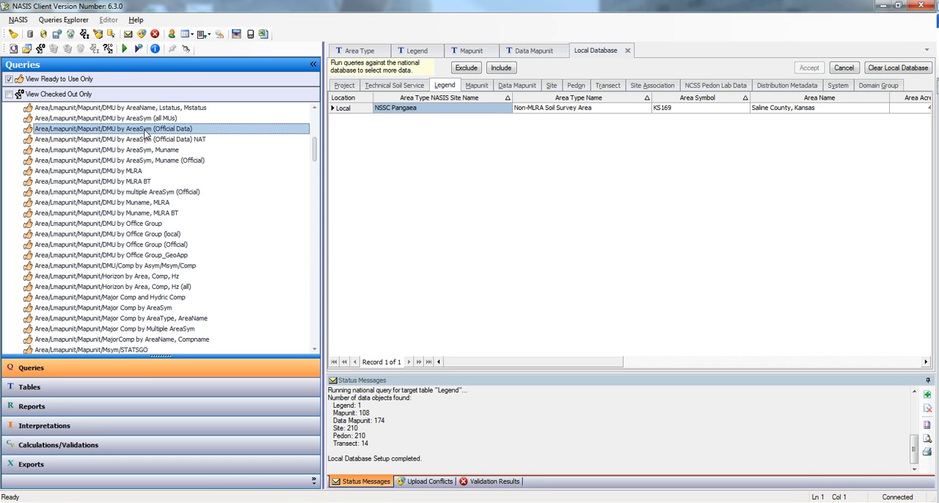
pyautogui.click(125, 50)
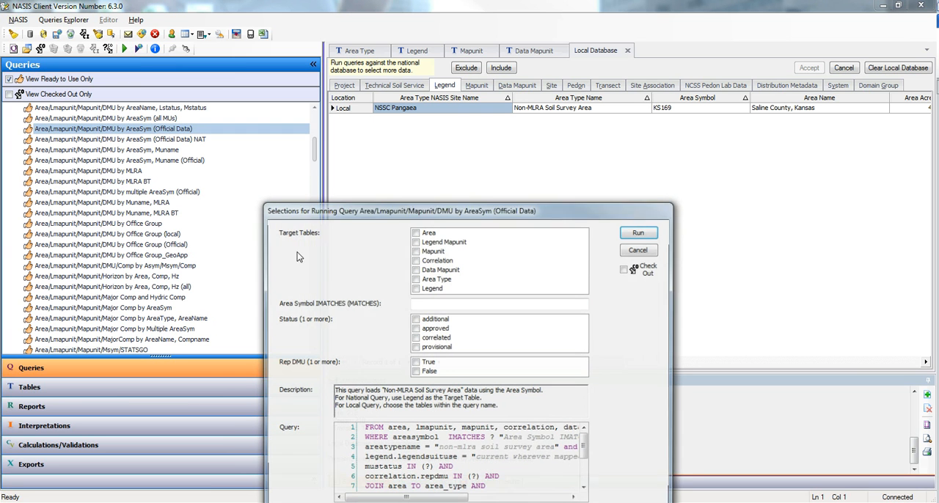
pyautogui.moveTo(447, 213); pyautogui.dragTo(456, 133)
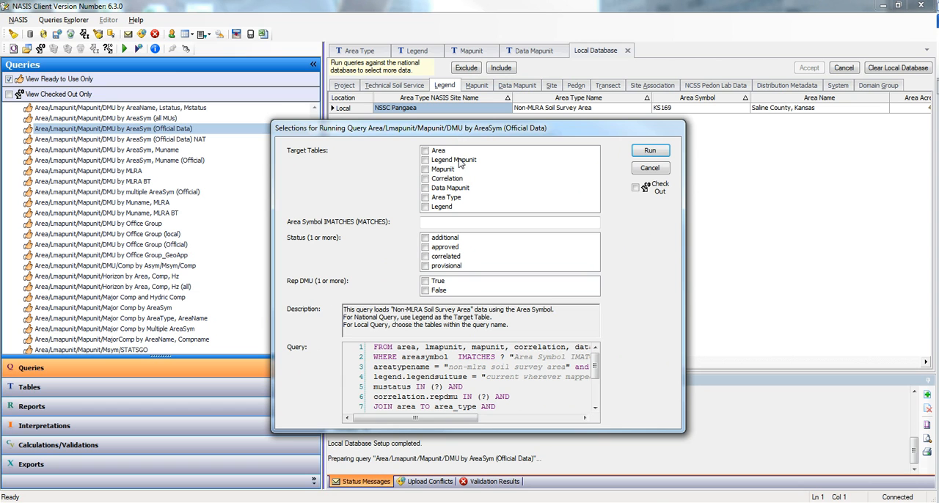
# - Choose Area, Legend Mapunit, Mapunit and Data Mapunit as the local query's target tables
pyautogui.click(425, 151)
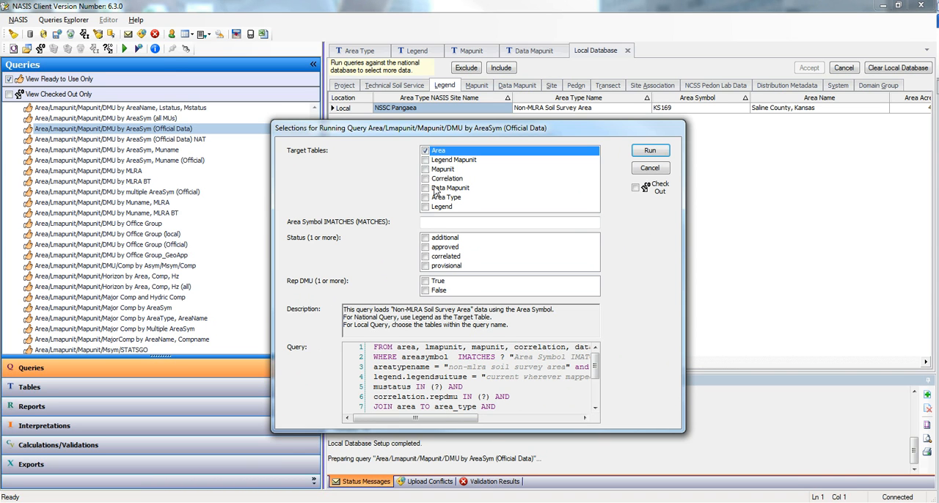
pyautogui.click(425, 160)
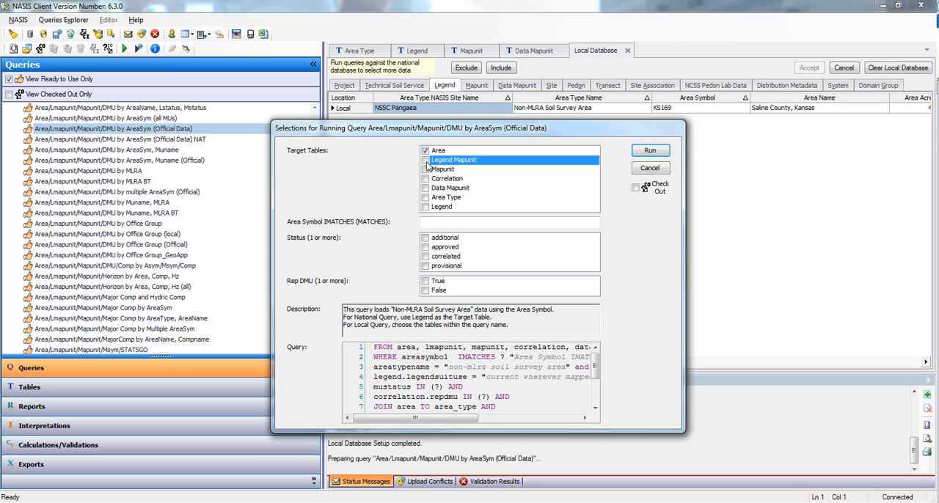
pyautogui.click(425, 169)
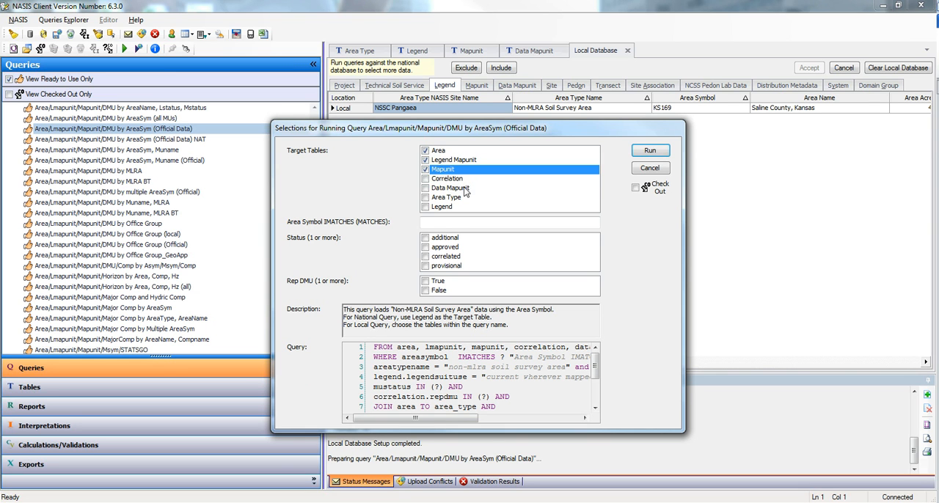
pyautogui.click(426, 188)
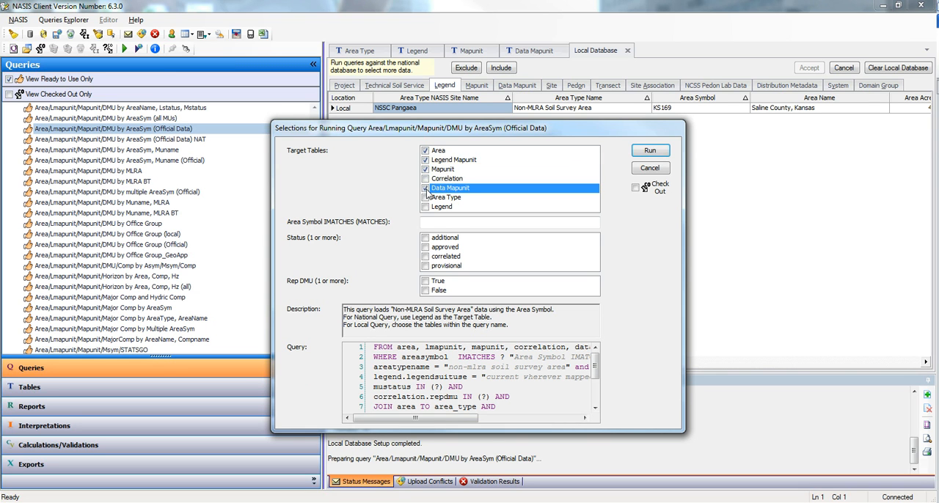
# - Run the local query for area symbol KS169, status correlated and Rep DMU True, and add the results to the selected set
pyautogui.click(444, 224)
pyautogui.write('KS169')
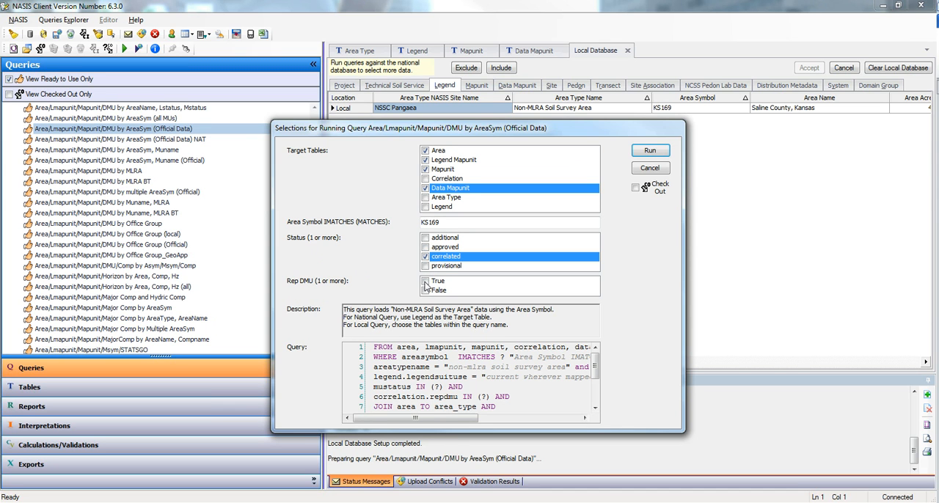
pyautogui.click(426, 283)
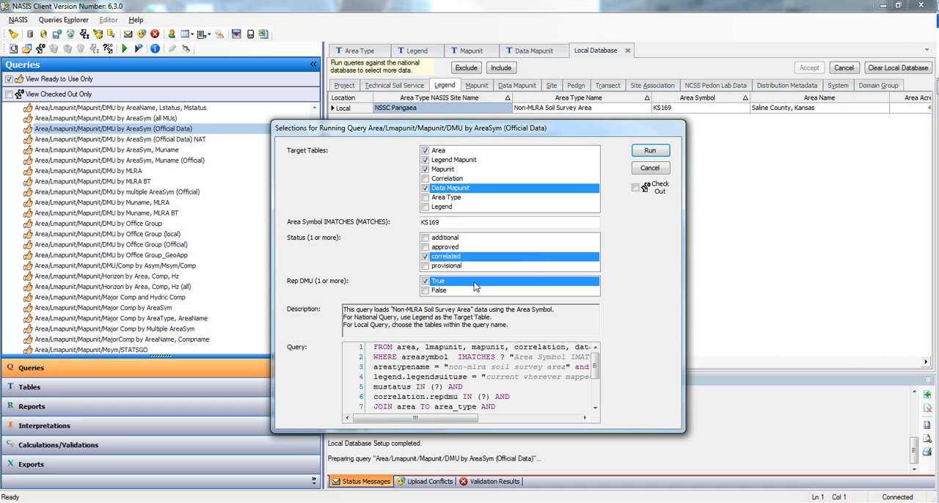
pyautogui.click(650, 151)
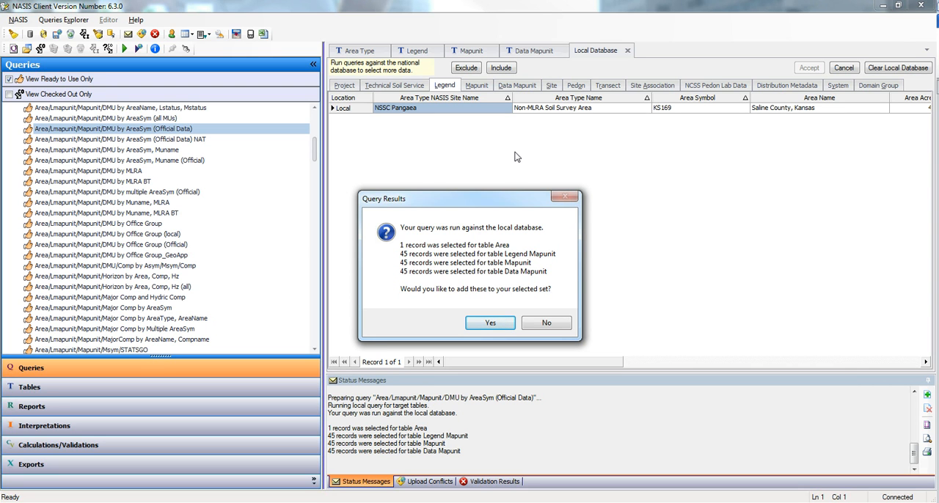
pyautogui.click(492, 330)
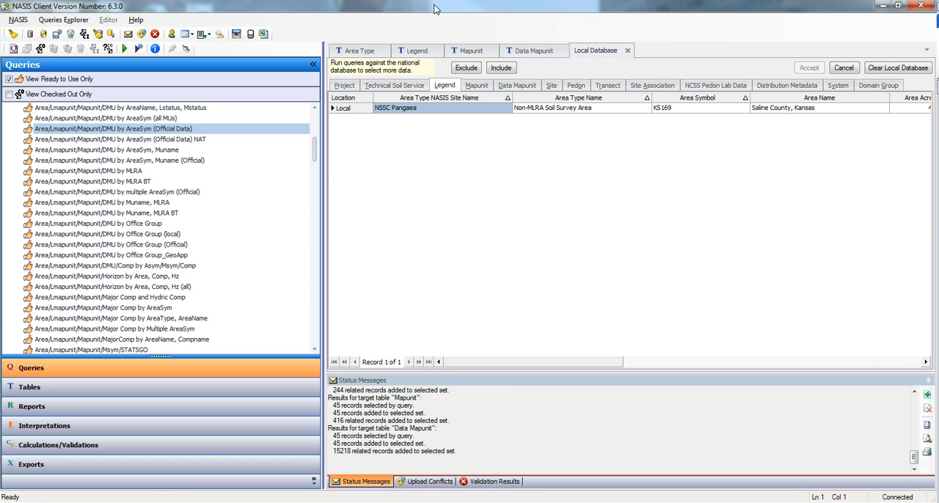
# - Expand Non-MLRA Soil Survey Area in the Area Type table and select the KS169 Saline County, Kansas area
pyautogui.click(361, 51)
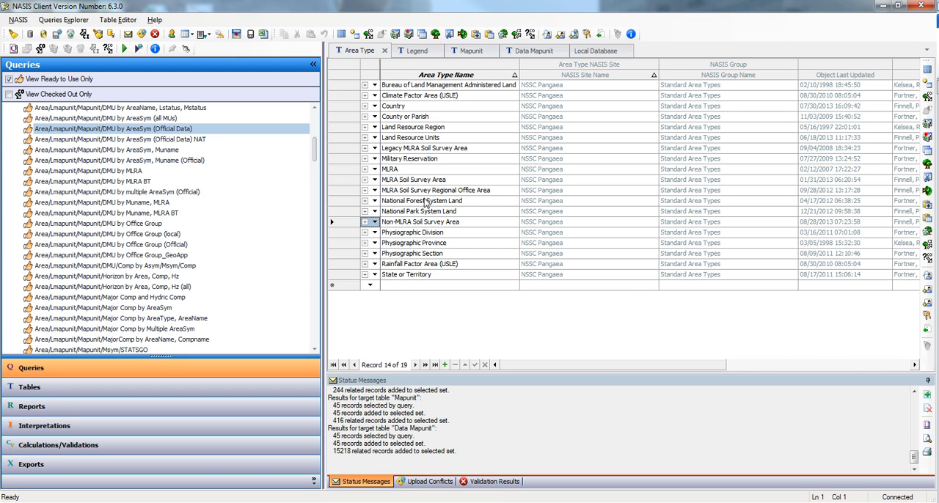
pyautogui.click(365, 222)
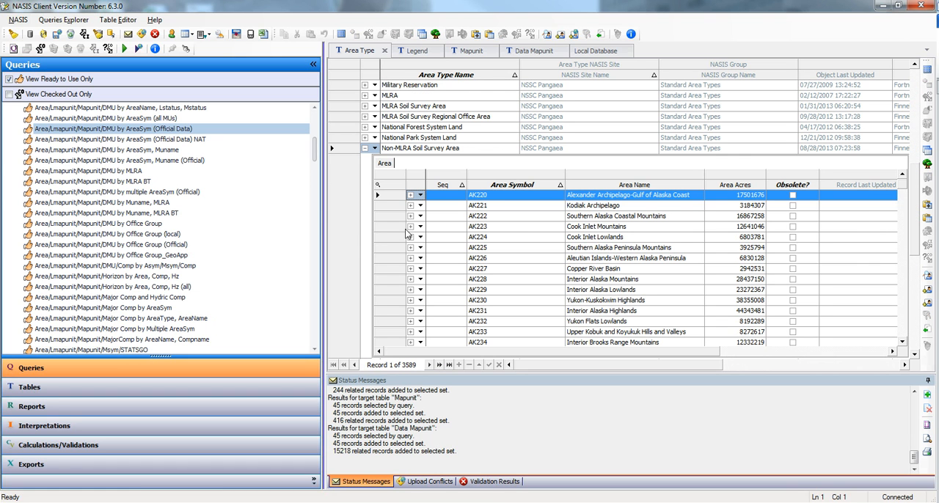
pyautogui.moveTo(900, 189); pyautogui.dragTo(895, 234)
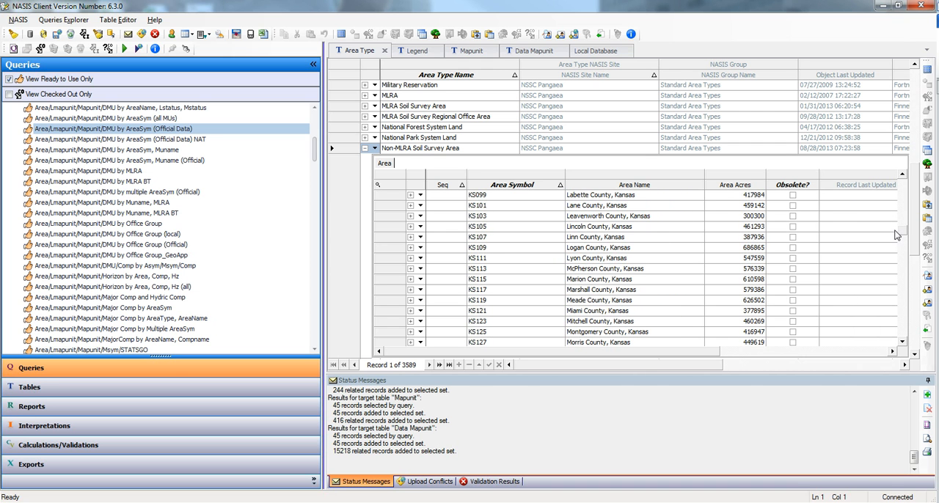
pyautogui.scroll(-7, 641, 277)
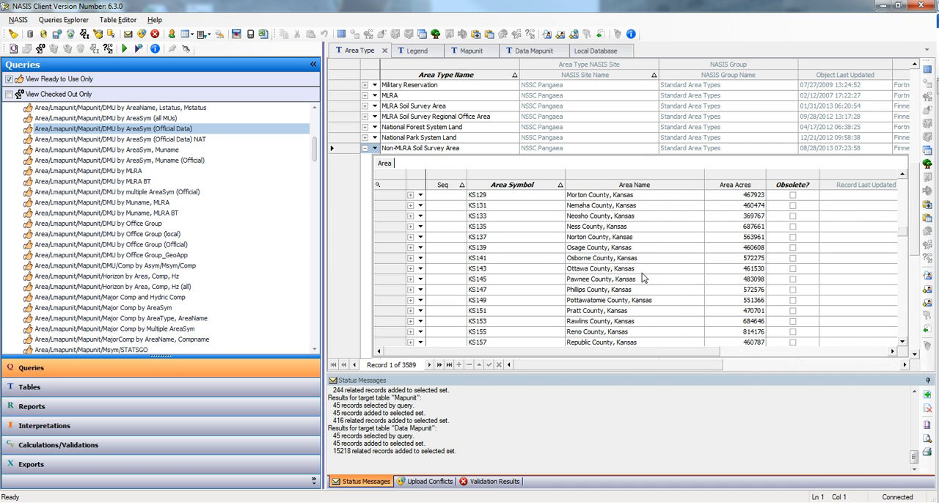
pyautogui.scroll(-3, 642, 273)
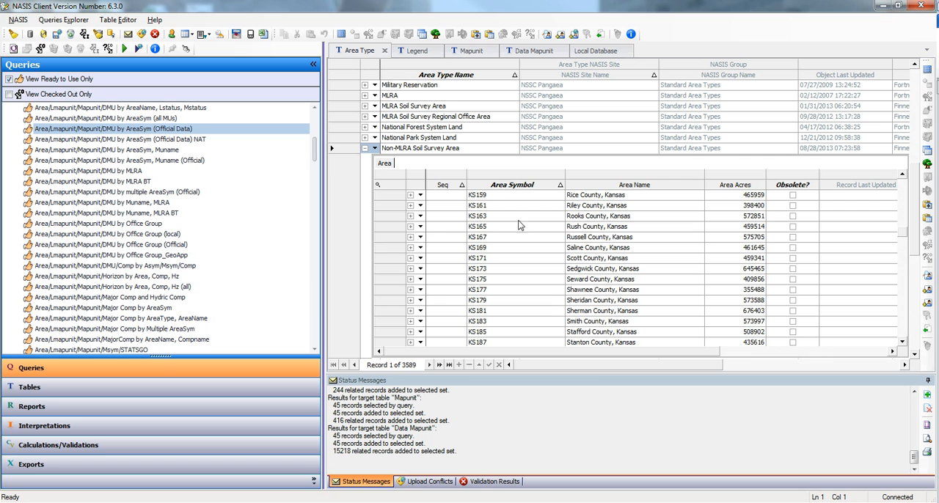
pyautogui.click(380, 241)
pyautogui.click(378, 250)
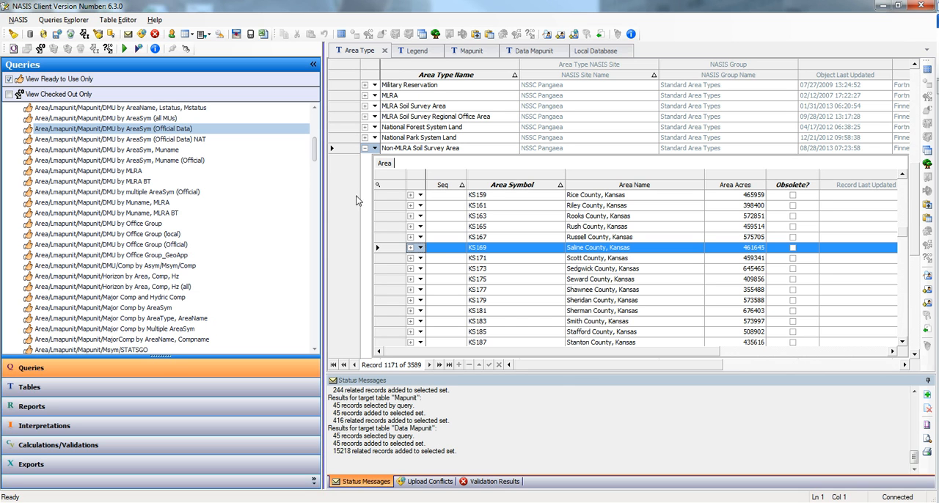
# - Display the Legend table and collapse the queries list to give the table the full width
pyautogui.click(416, 51)
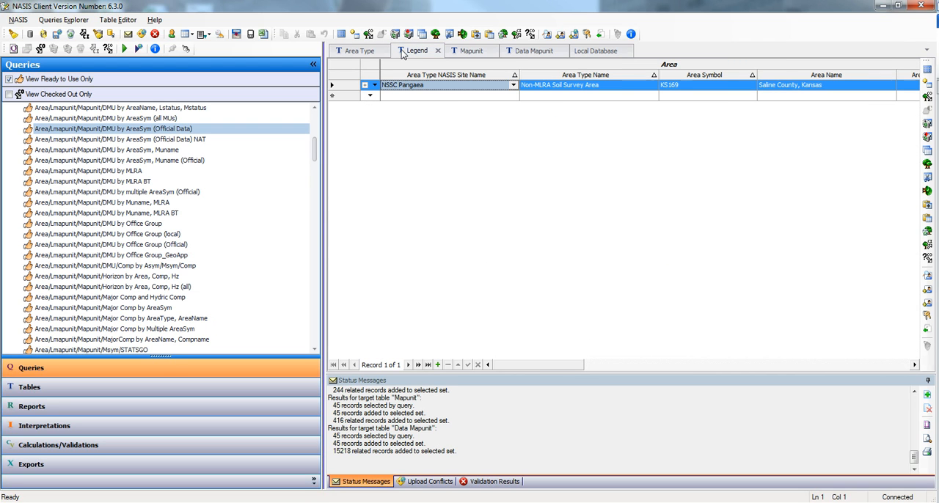
pyautogui.click(313, 66)
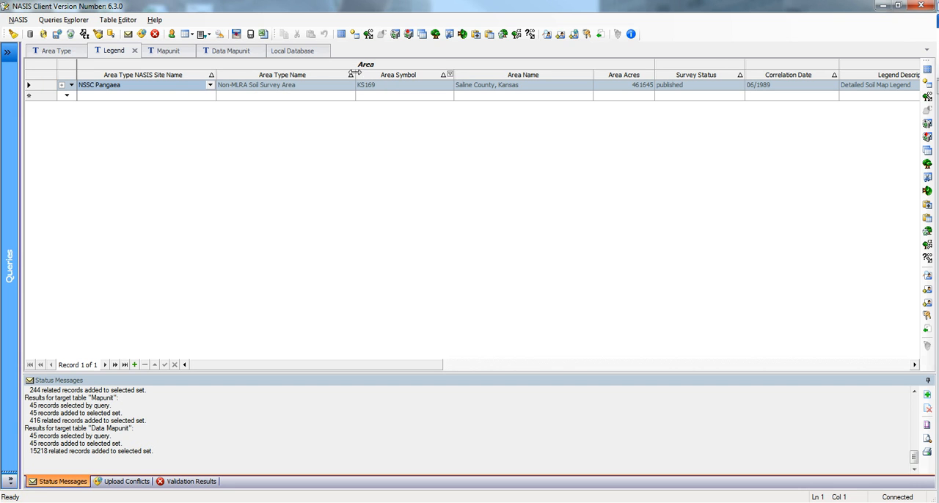
# - Best-fit all columns of the Legend table and review the Saline County, Kansas record across its full width
pyautogui.rightClick(289, 82)
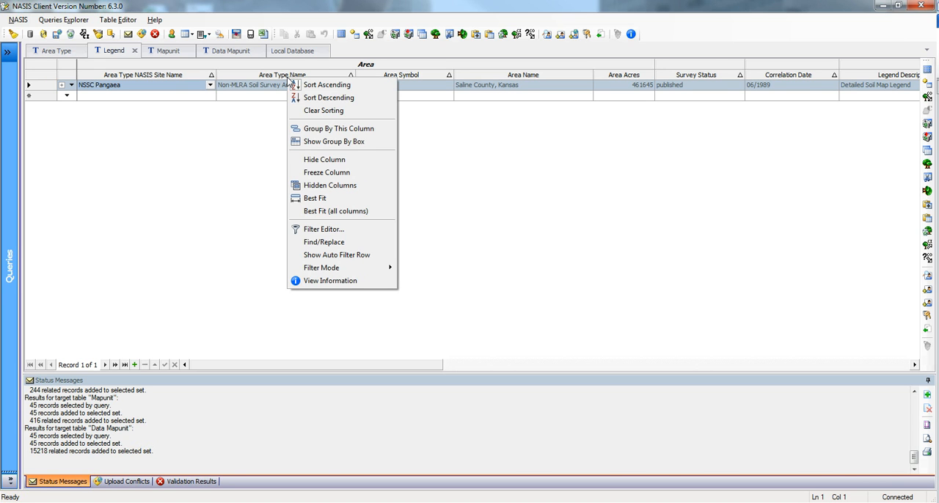
pyautogui.click(327, 211)
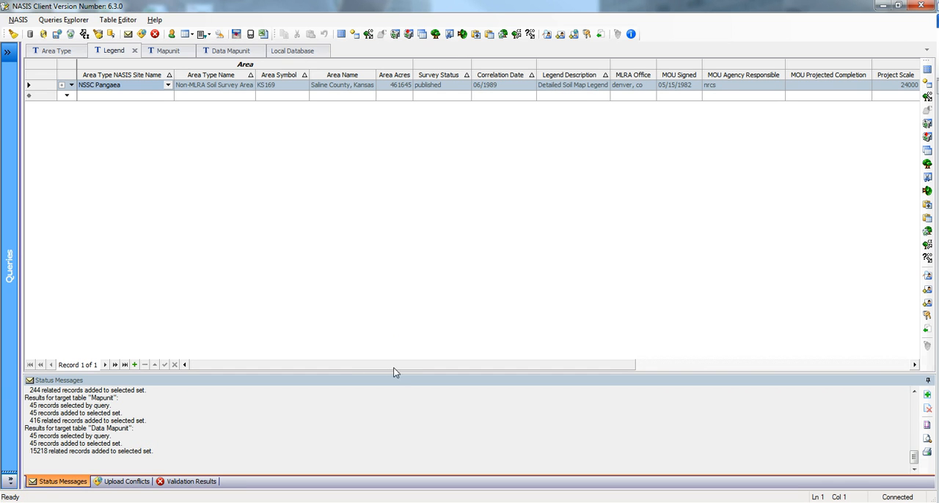
pyautogui.moveTo(395, 366); pyautogui.dragTo(620, 366)
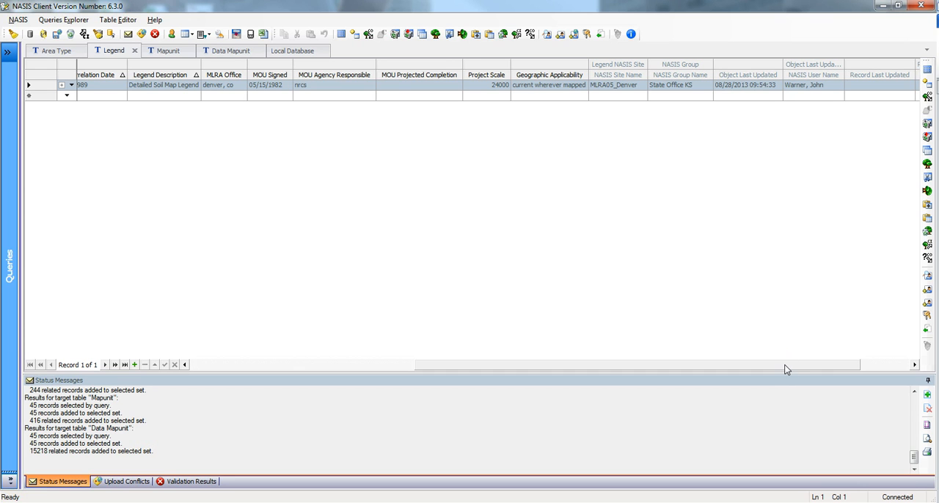
pyautogui.moveTo(785, 366); pyautogui.dragTo(855, 362)
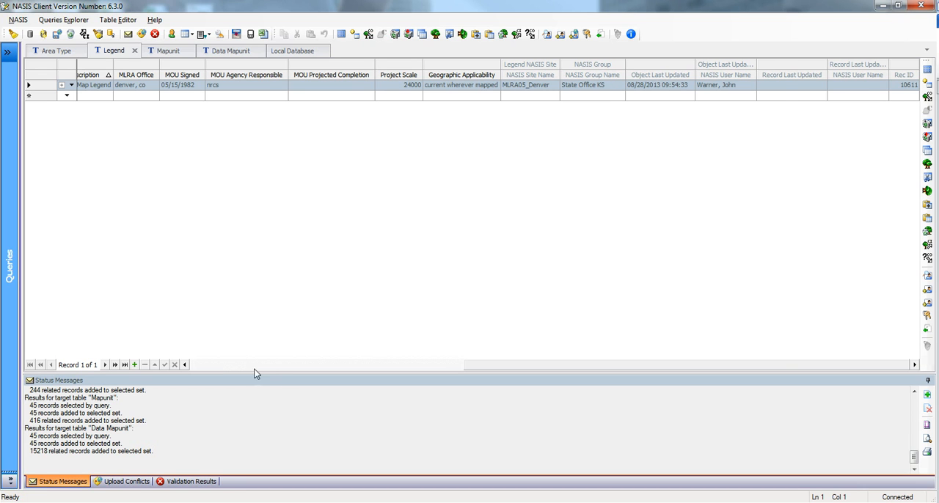
pyautogui.click(224, 366)
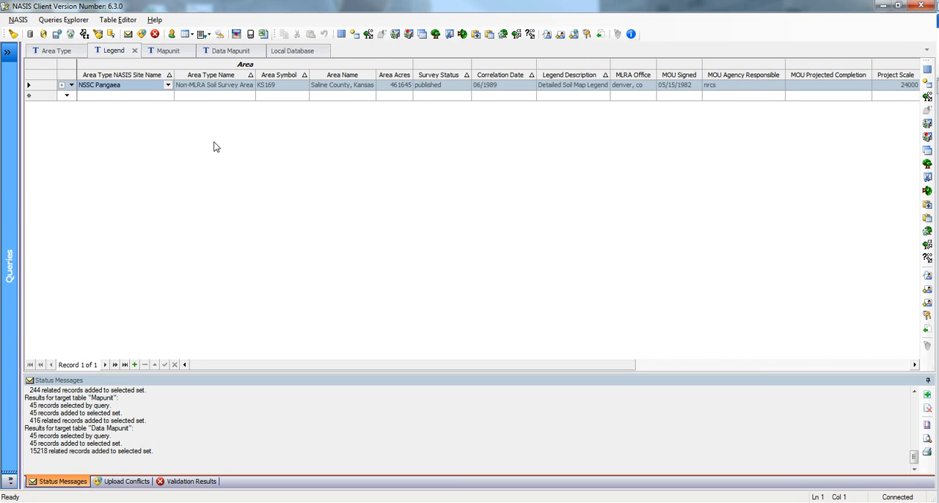
# - Expand the KS169 legend to its Legend Mapunit records, view its list of child tables and inspect the Farm Class fields
pyautogui.click(62, 86)
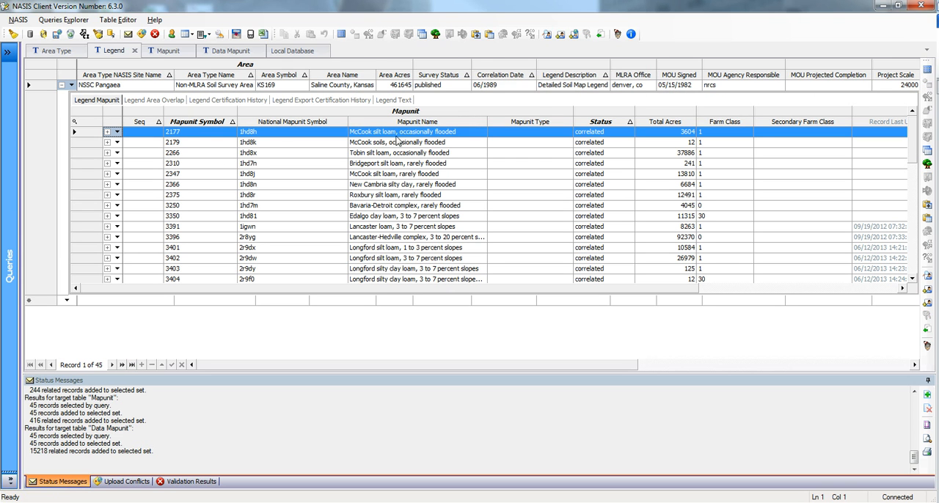
pyautogui.click(72, 86)
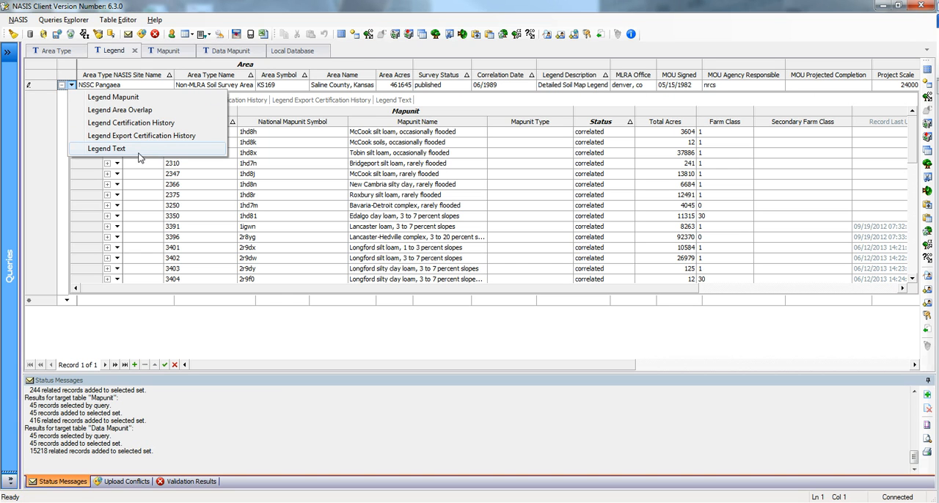
pyautogui.click(47, 87)
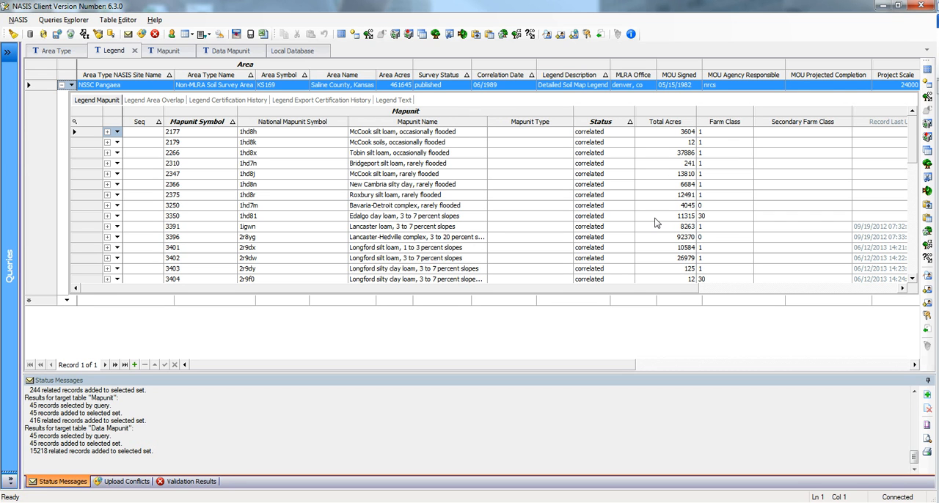
pyautogui.moveTo(667, 289); pyautogui.dragTo(780, 289)
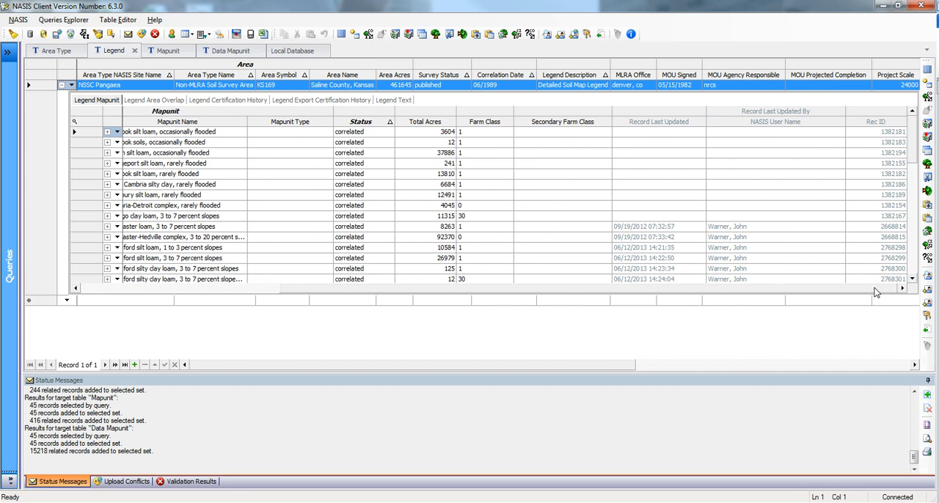
pyautogui.click(475, 135)
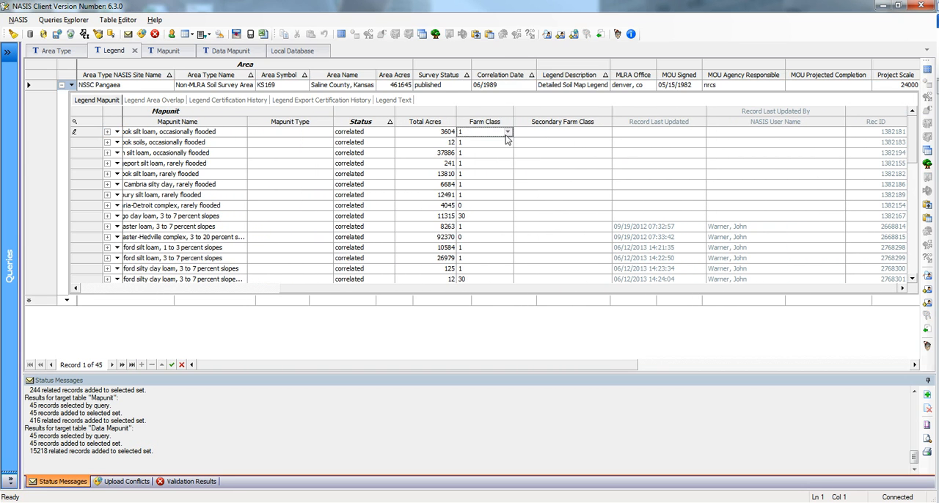
# - Check out the KS169 legend together with its child records for editing
pyautogui.click(45, 86)
pyautogui.click(368, 34)
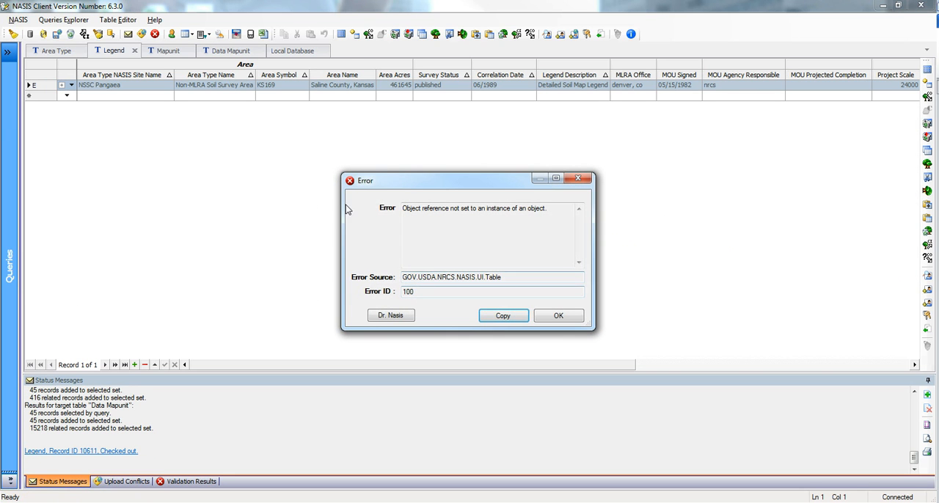
pyautogui.click(558, 315)
# - Expand the checked-out legend and view the Farm Class choices for mapunit 2177, widening the list to show full labels
pyautogui.click(62, 86)
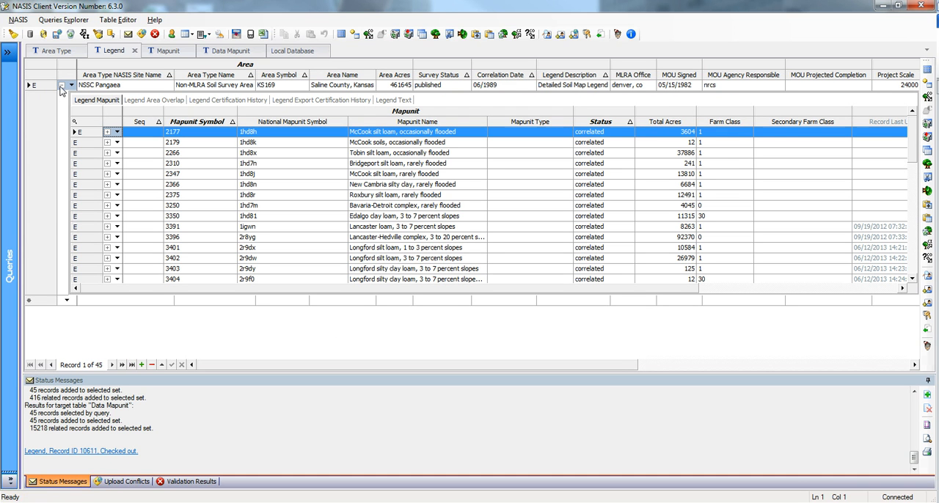
pyautogui.click(748, 133)
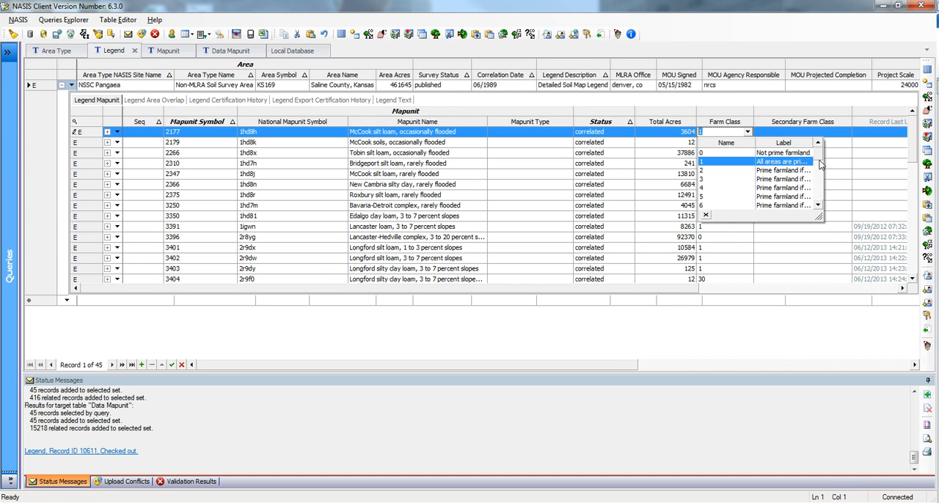
pyautogui.moveTo(818, 217); pyautogui.dragTo(898, 243)
pyautogui.moveTo(795, 144); pyautogui.dragTo(747, 145)
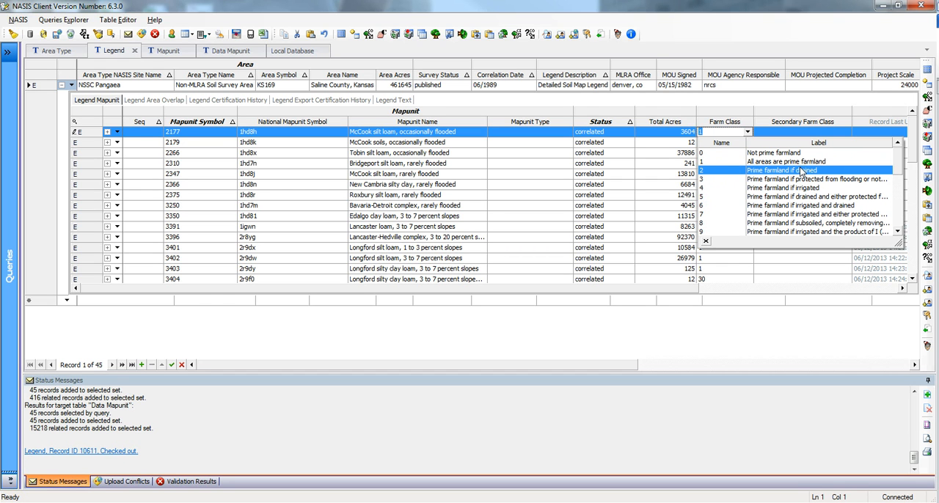
# - View the Secondary Farm Class choices for mapunit 2177 with full labels, leaving the field without a selection
pyautogui.moveTo(660, 289); pyautogui.dragTo(862, 285)
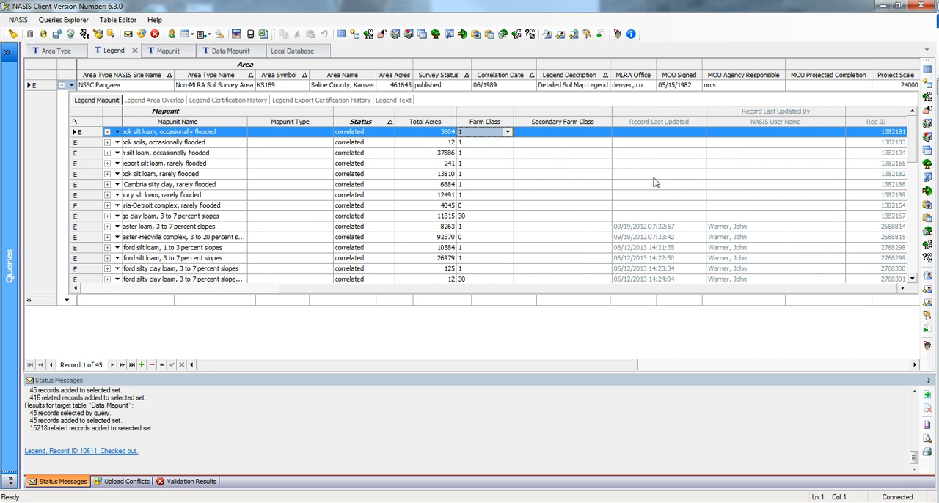
pyautogui.click(605, 133)
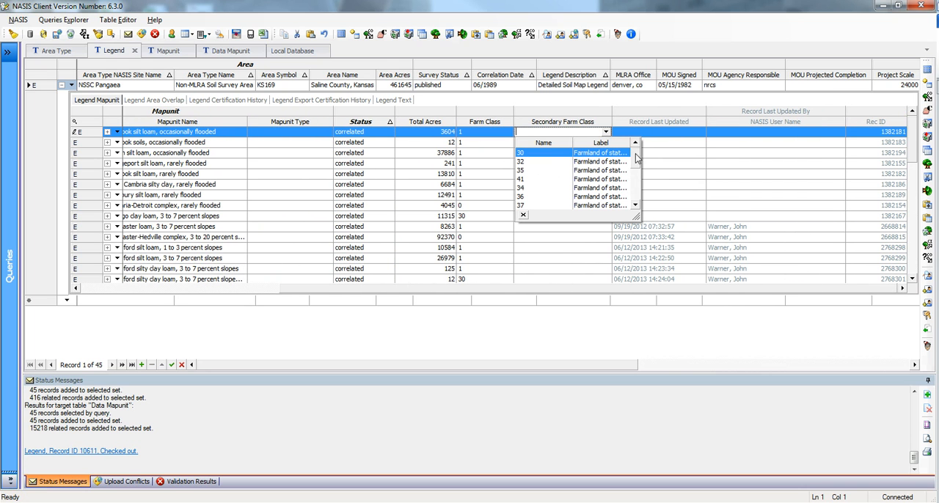
pyautogui.moveTo(637, 217); pyautogui.dragTo(771, 244)
pyautogui.moveTo(639, 143); pyautogui.dragTo(541, 144)
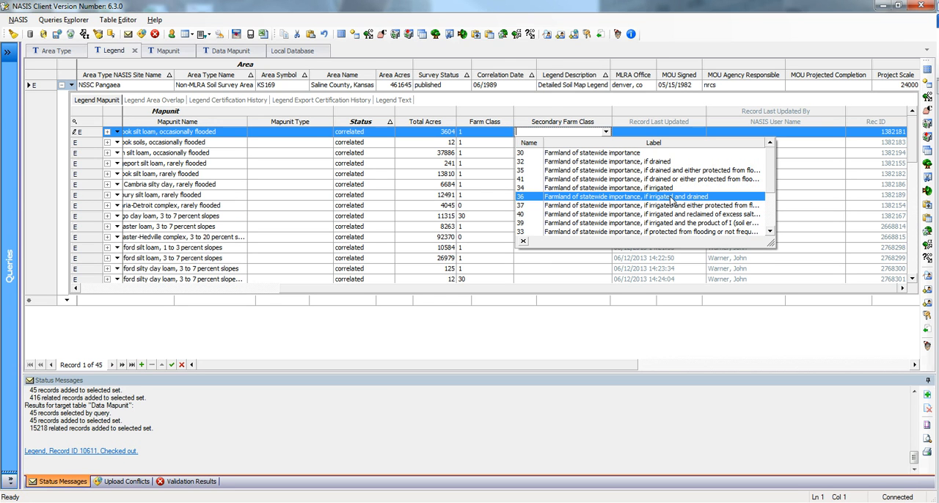
pyautogui.click(656, 111)
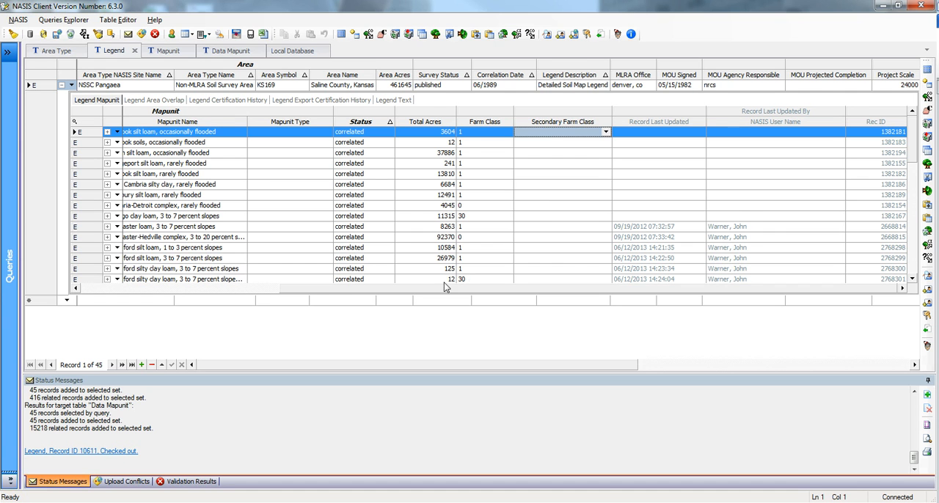
# - Expand mapunit 2177 and review its Legend Mapunit Text and Legend Mapunit History child tables
pyautogui.click(253, 289)
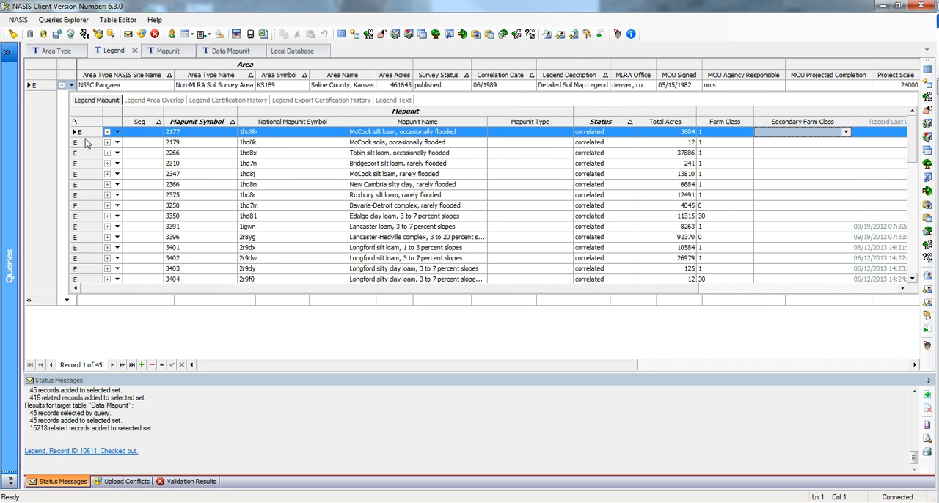
pyautogui.click(107, 132)
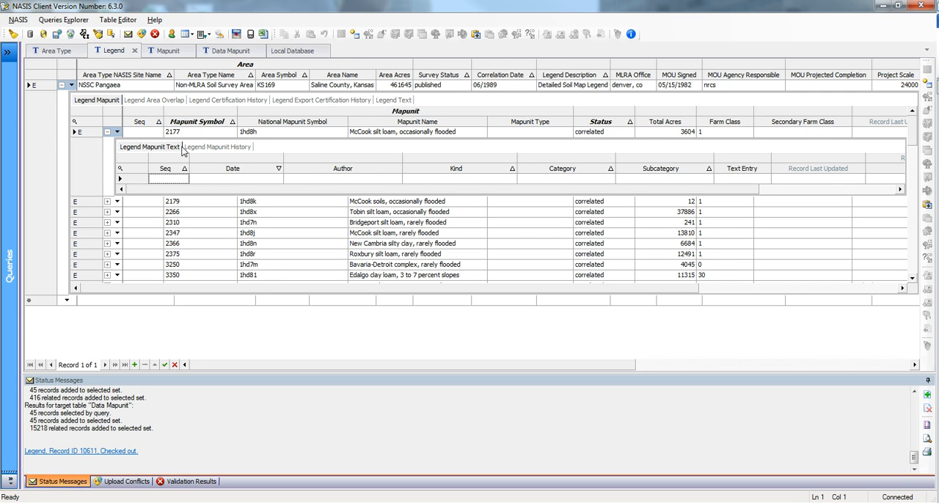
pyautogui.click(208, 148)
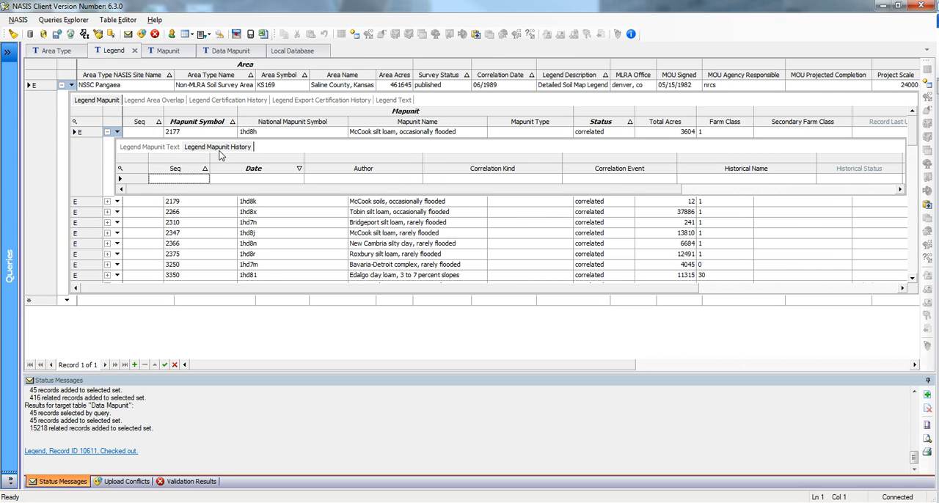
pyautogui.click(137, 151)
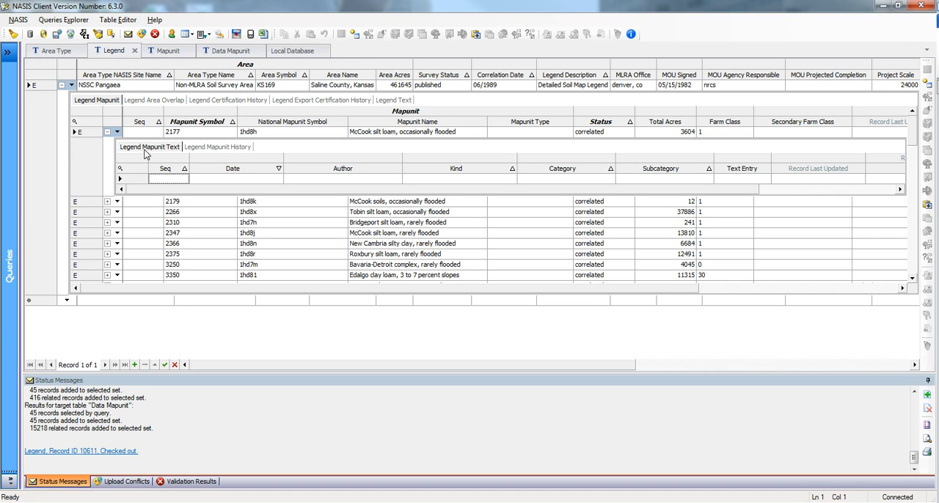
pyautogui.click(200, 151)
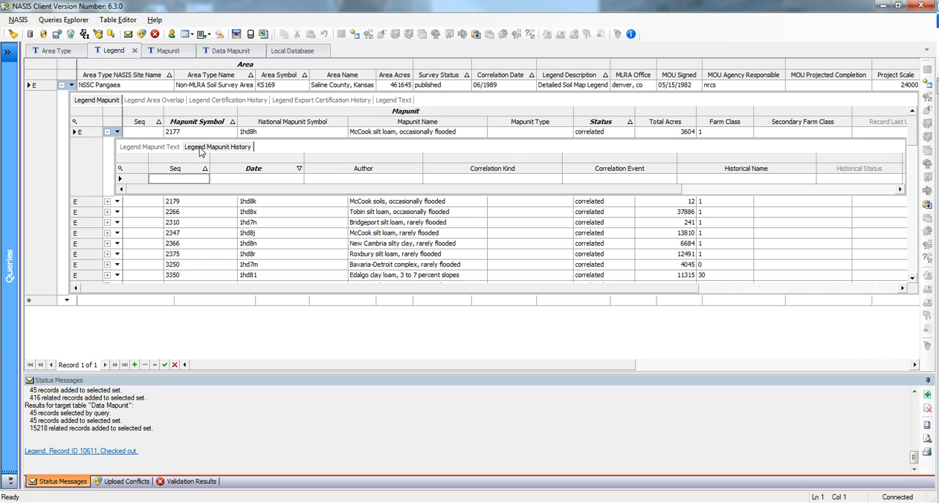